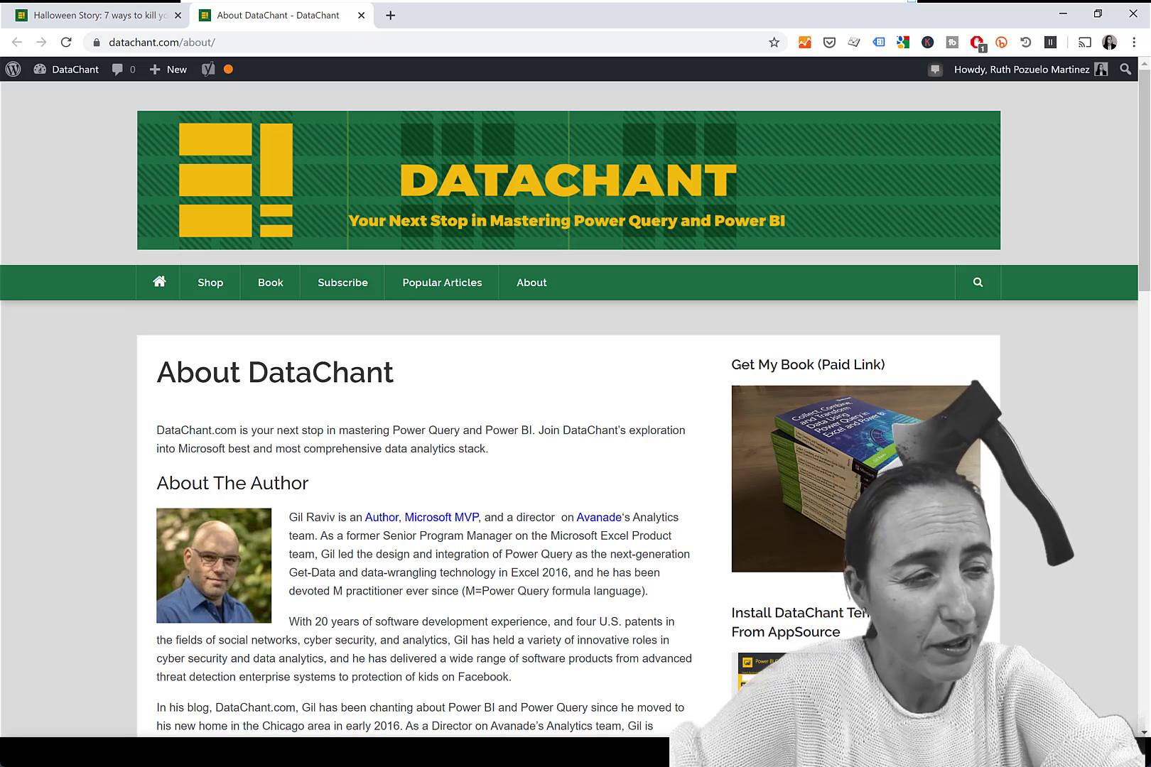
- Bring up the Halloween Story article in Chrome to read it
{"action": "left_click", "coordinate": [179, 23]}
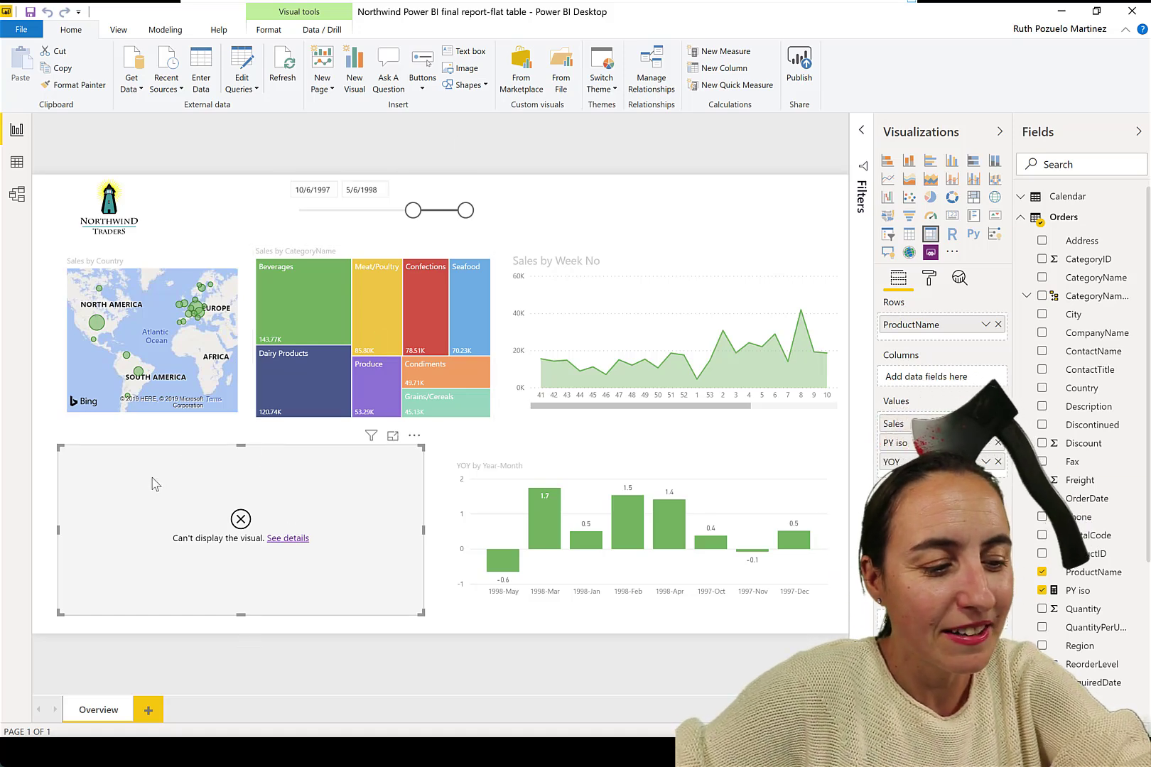
- Open the Power Query Editor on the Customers query (11 columns, 91 rows) via Edit Queries
{"action": "left_click", "coordinate": [241, 71]}
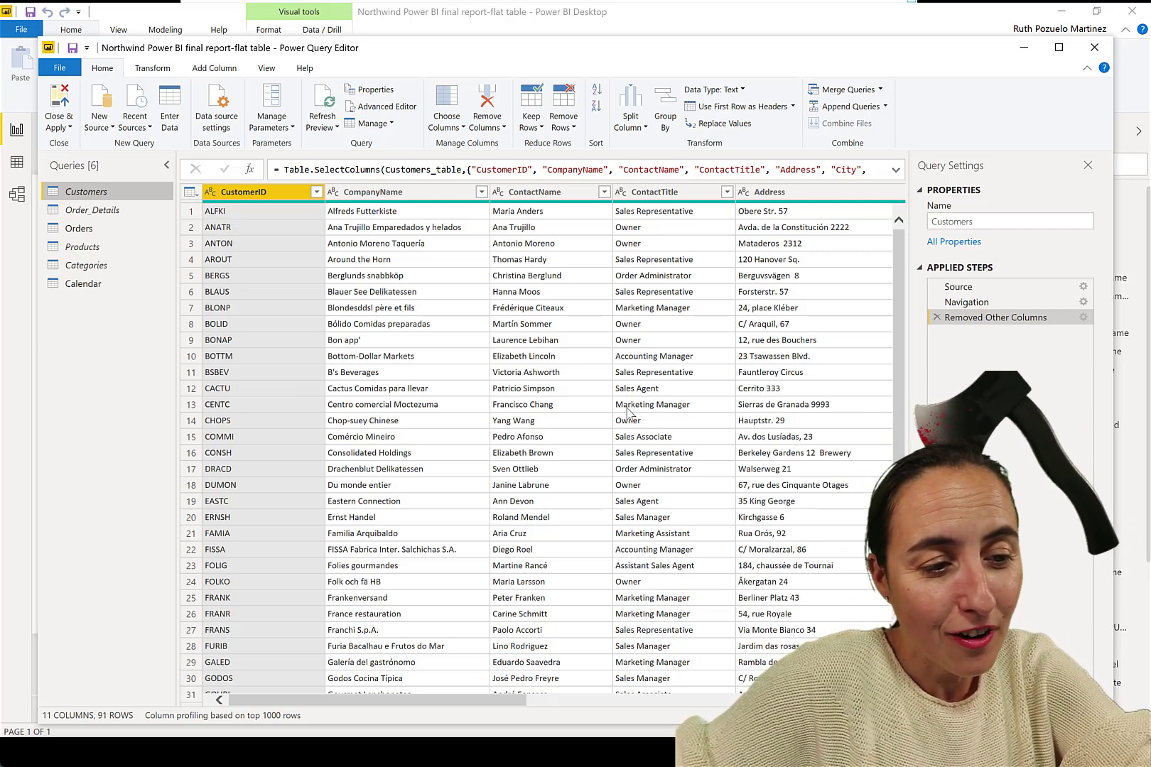
- Select the Orders query to review its merge and expand applied steps
{"action": "left_click", "coordinate": [102, 231]}
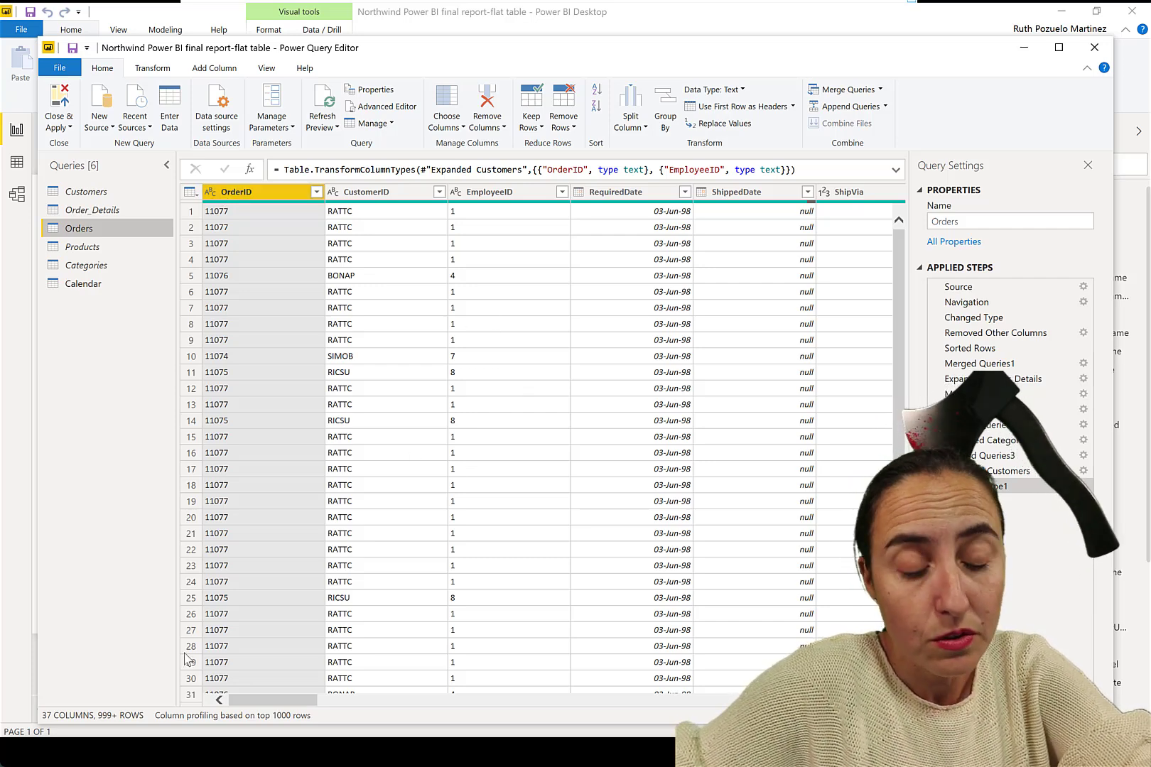
- Close the Power Query Editor and return to the Overview report page
{"action": "left_click", "coordinate": [1024, 47]}
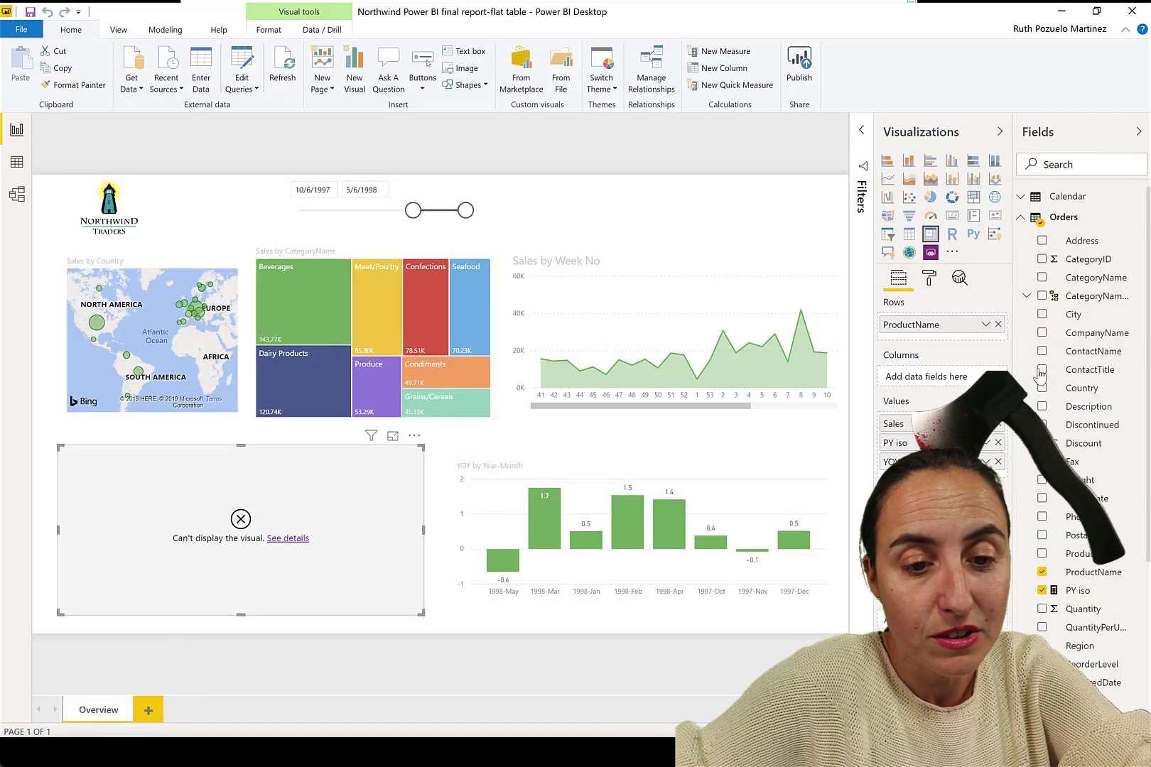
{"action": "scroll", "coordinate": [1100, 373], "scroll_direction": "down", "scroll_amount": 2}
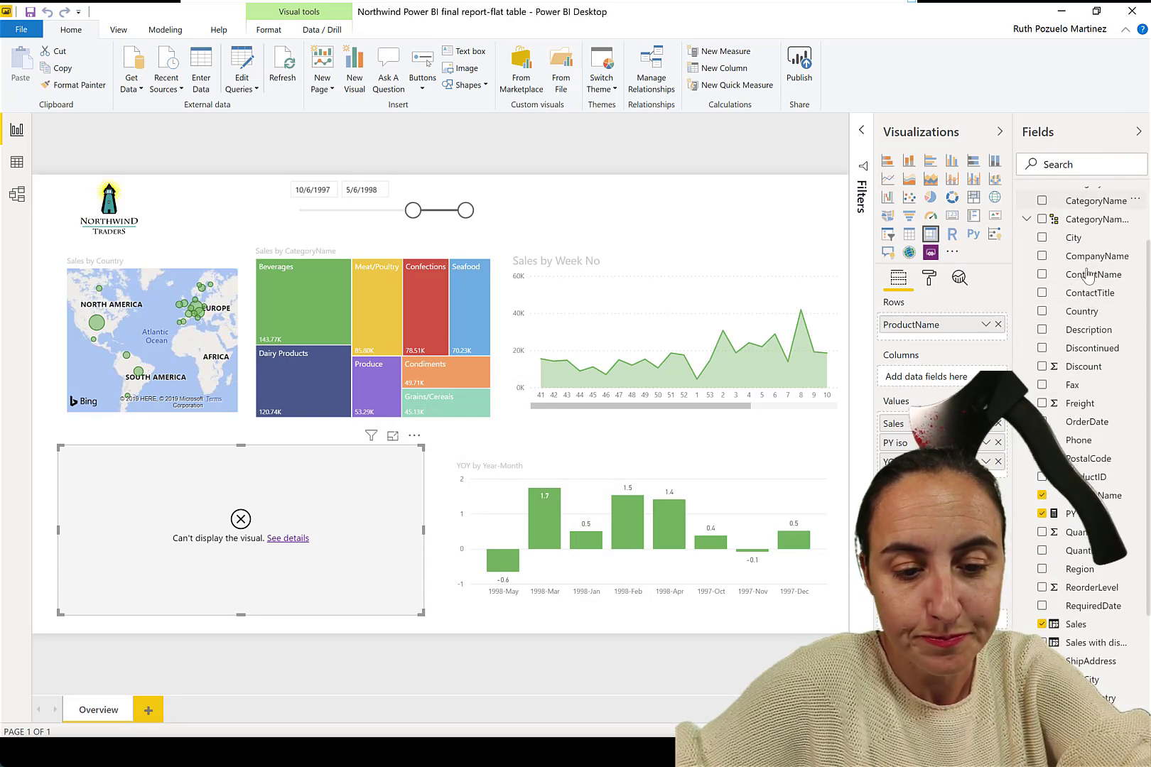
{"action": "scroll", "coordinate": [1094, 317], "scroll_direction": "up", "scroll_amount": 2}
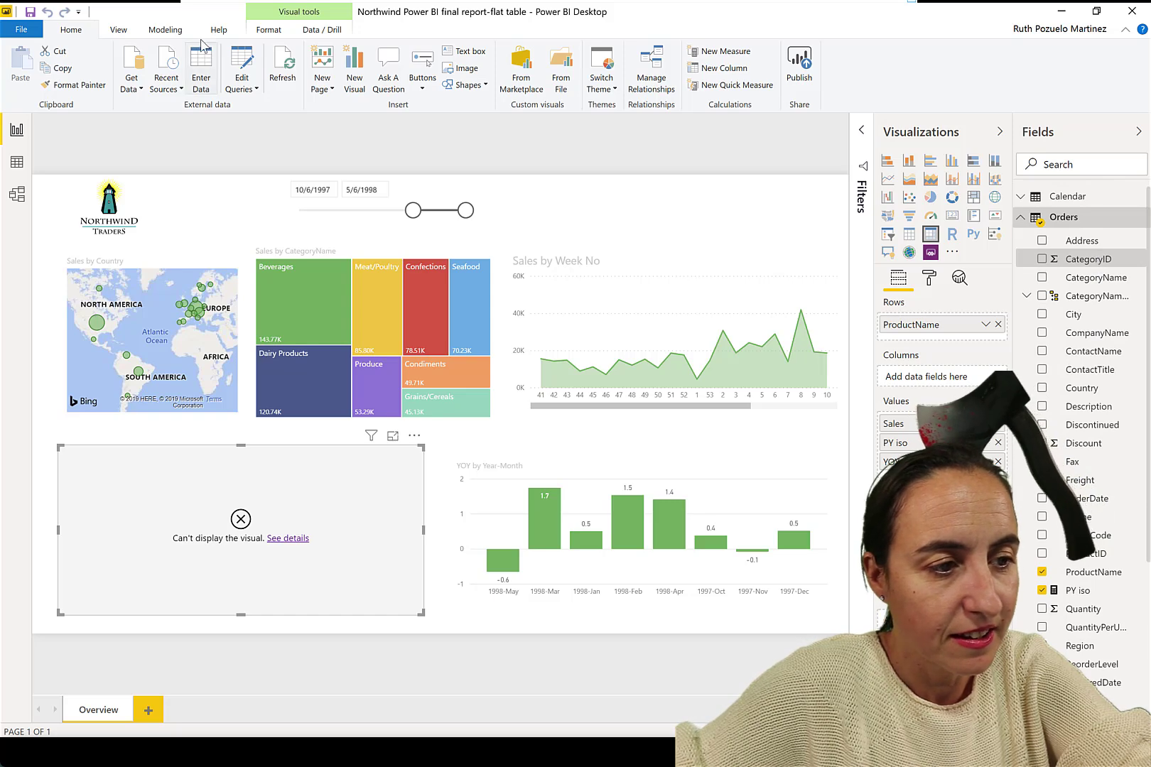
- On the Modeling ribbon, confirm CategoryID's default summarization stays Count
{"action": "left_click", "coordinate": [171, 31]}
{"action": "left_click", "coordinate": [437, 85]}
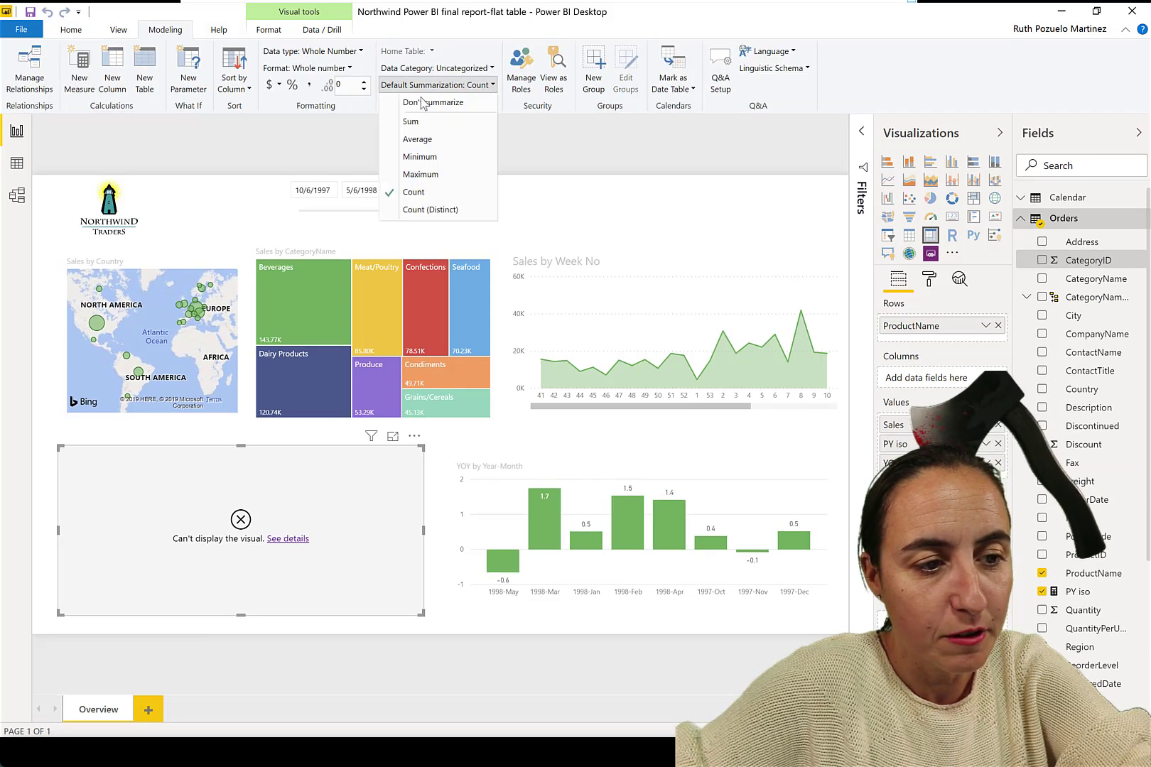
{"action": "left_click", "coordinate": [635, 173]}
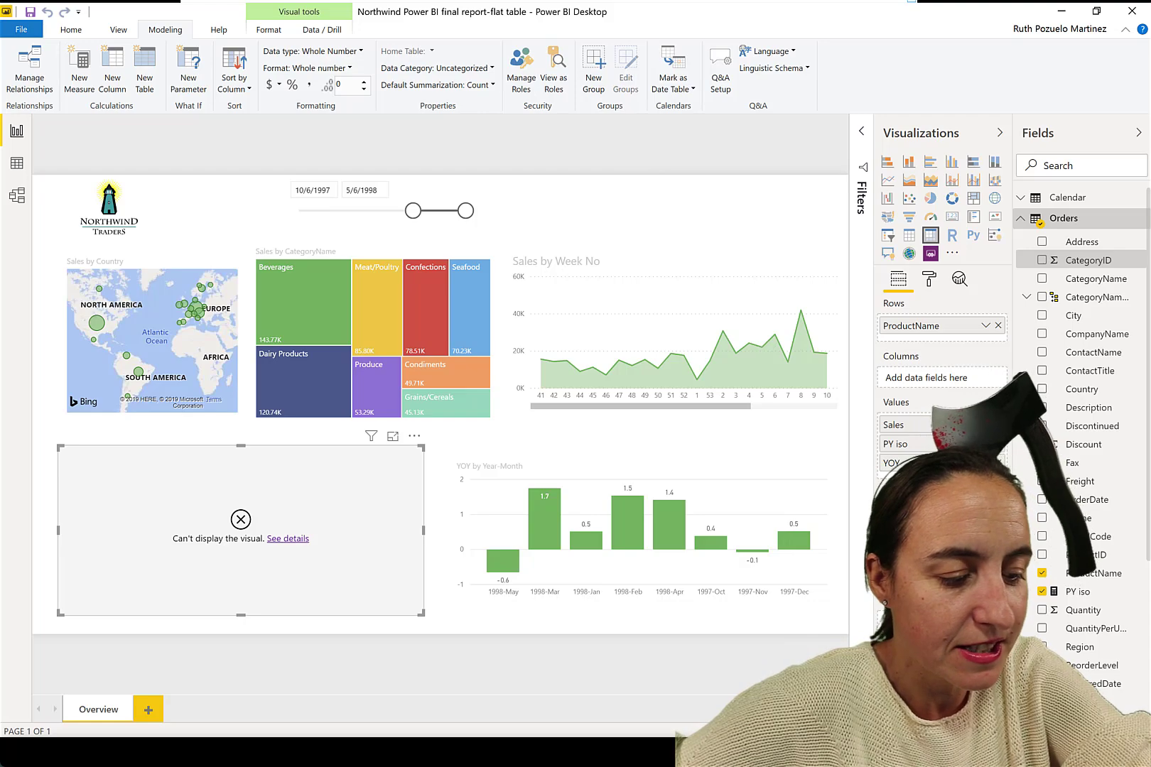
- Switch to Chrome and scroll the post to the flat-table screenshot and relationship-fixing passage
{"action": "key", "text": "alt+Tab"}
{"action": "scroll", "coordinate": [483, 495], "scroll_direction": "down", "scroll_amount": 15}
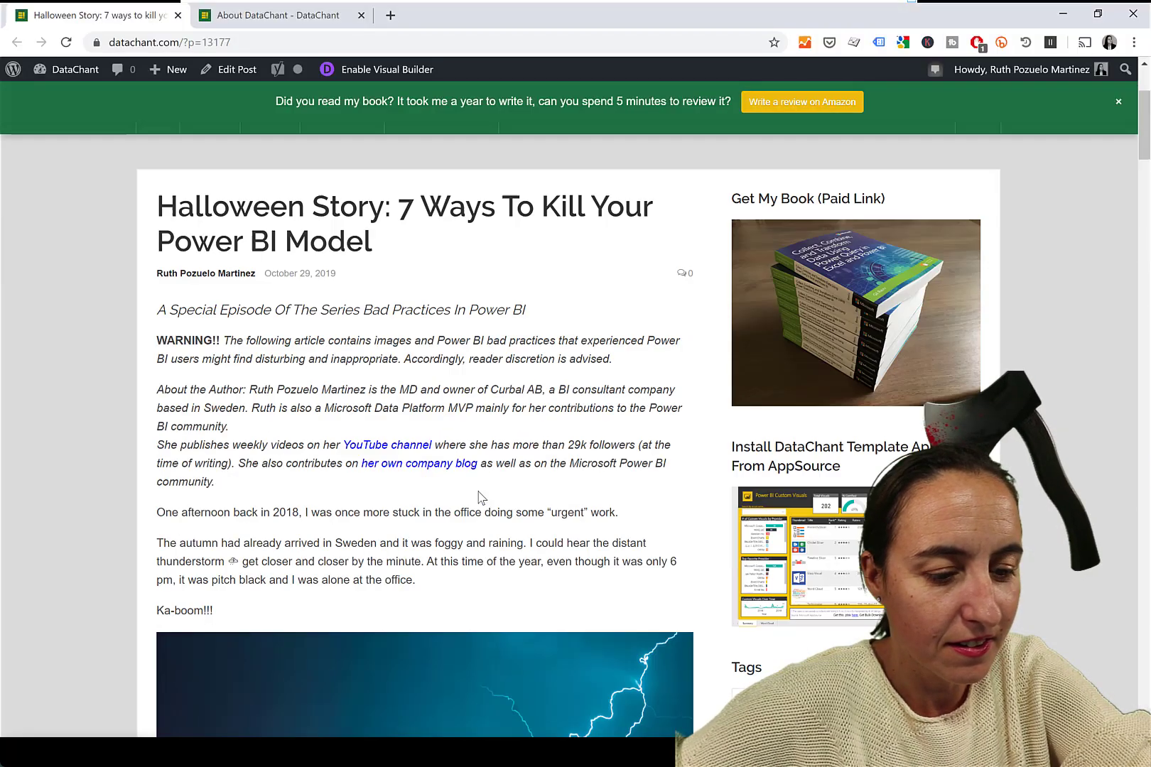
{"action": "scroll", "coordinate": [495, 490], "scroll_direction": "down", "scroll_amount": 20}
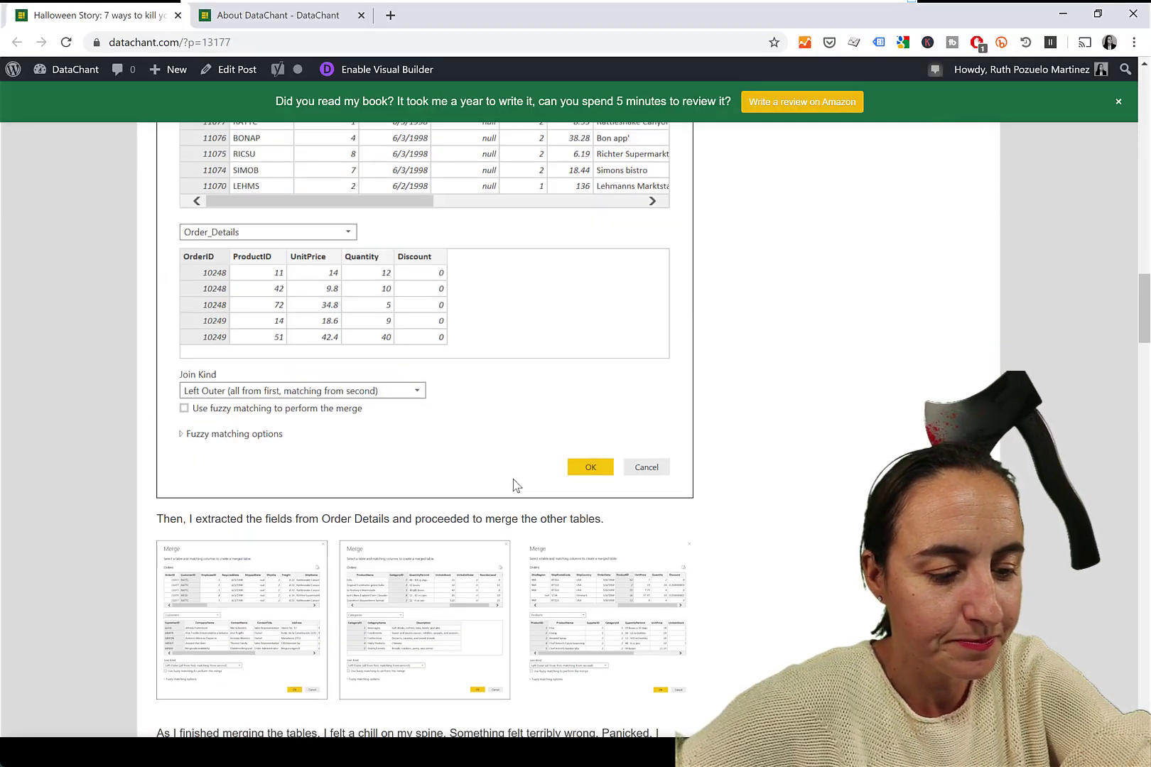
{"action": "scroll", "coordinate": [520, 487], "scroll_direction": "down", "scroll_amount": 5}
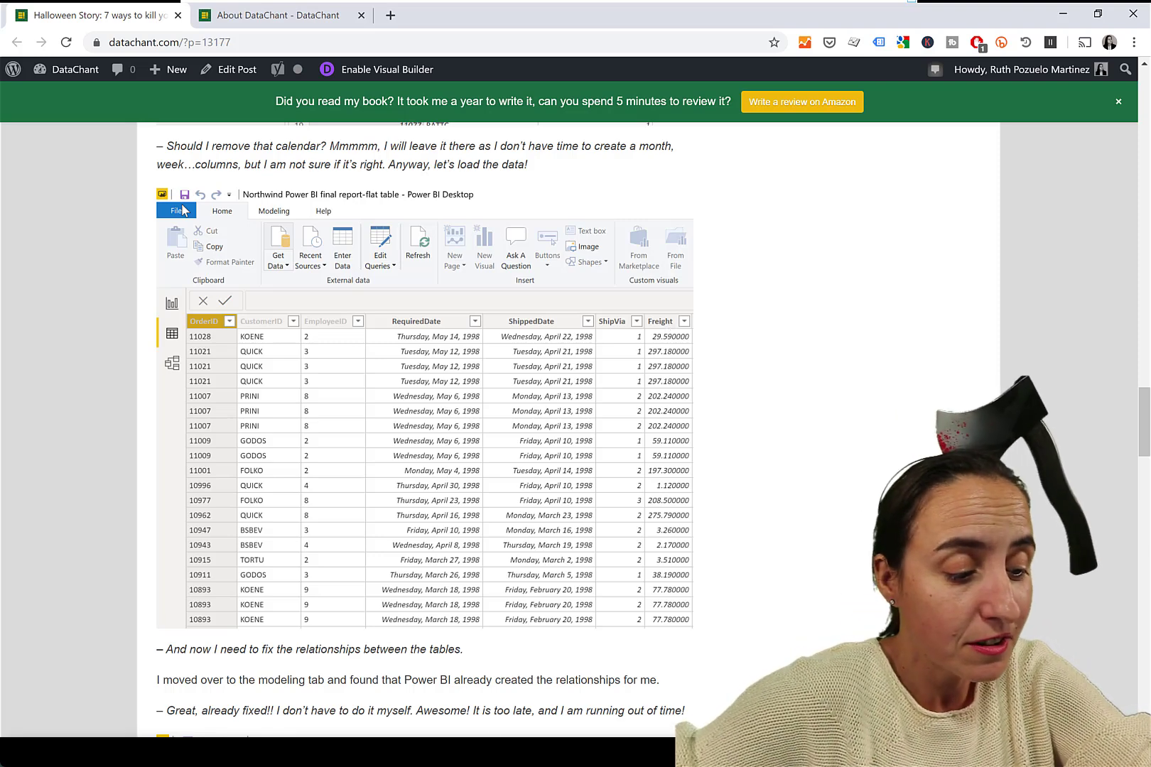
- Return to the Northwind Overview page in Power BI and look over the broken ProductName matrix
{"action": "left_click", "coordinate": [94, 693]}
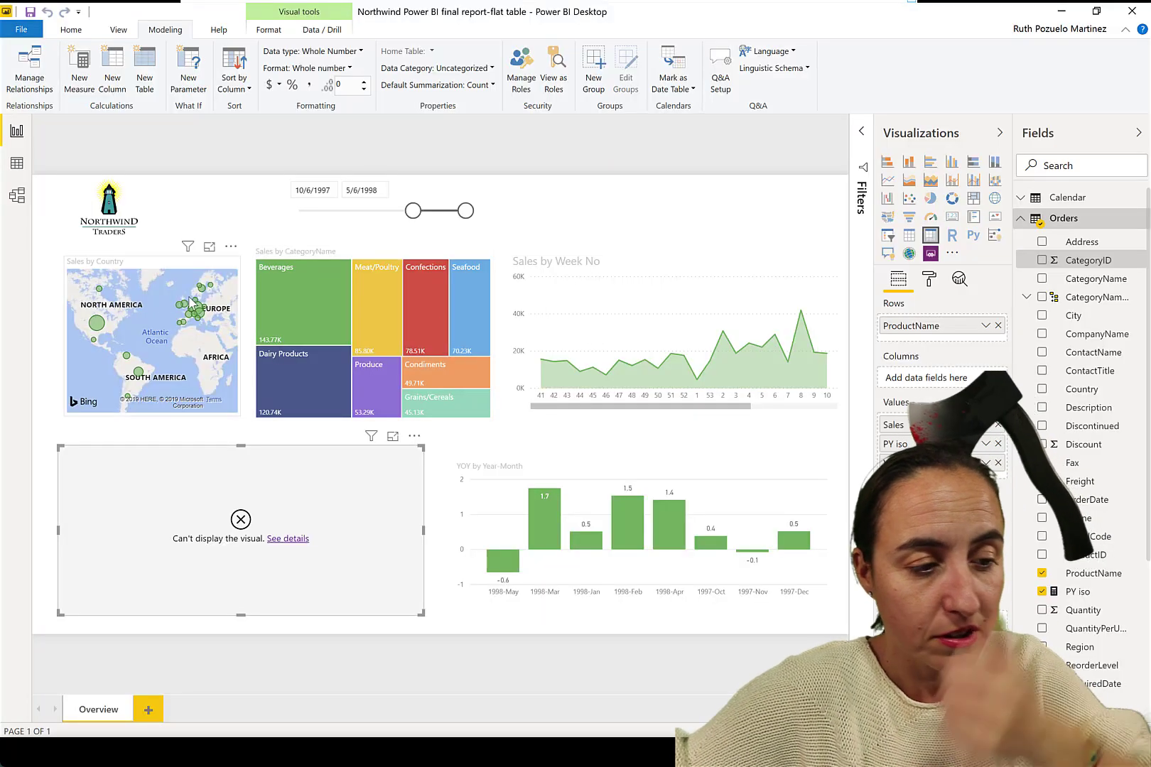
{"action": "mouse_move", "coordinate": [454, 298]}
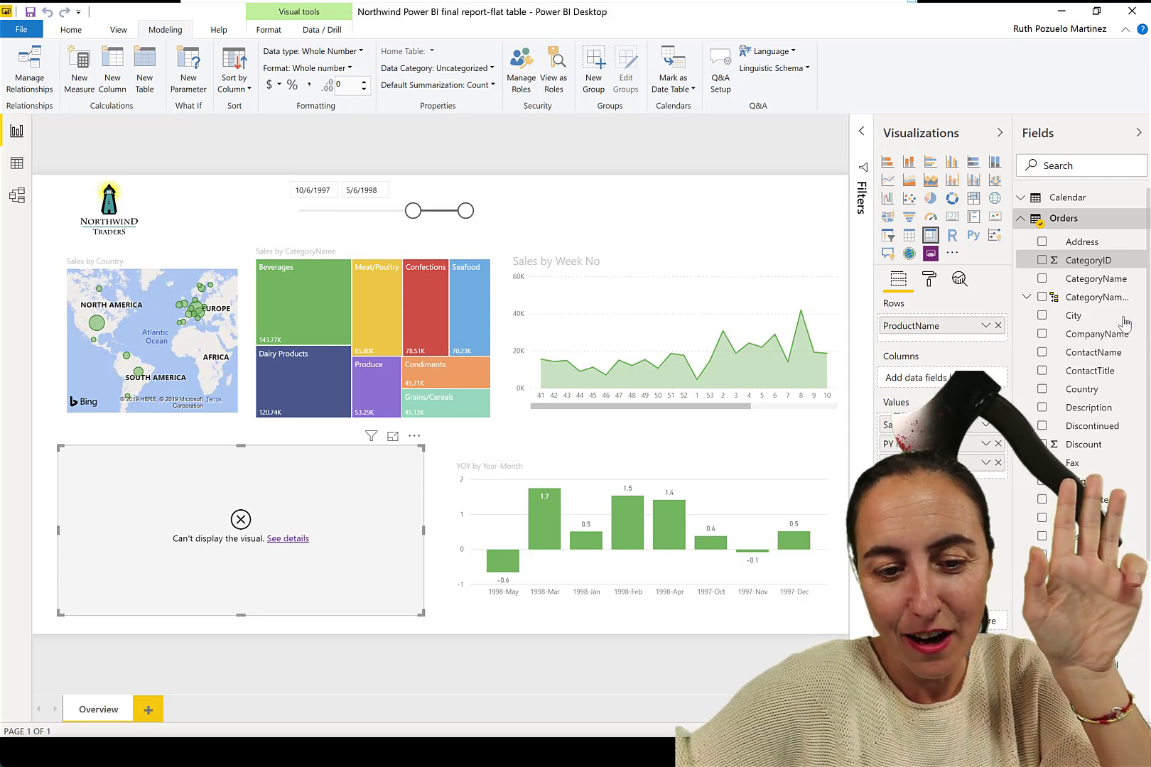
{"action": "scroll", "coordinate": [1094, 384], "scroll_direction": "down", "scroll_amount": 5}
{"action": "scroll", "coordinate": [1094, 384], "scroll_direction": "up", "scroll_amount": 5}
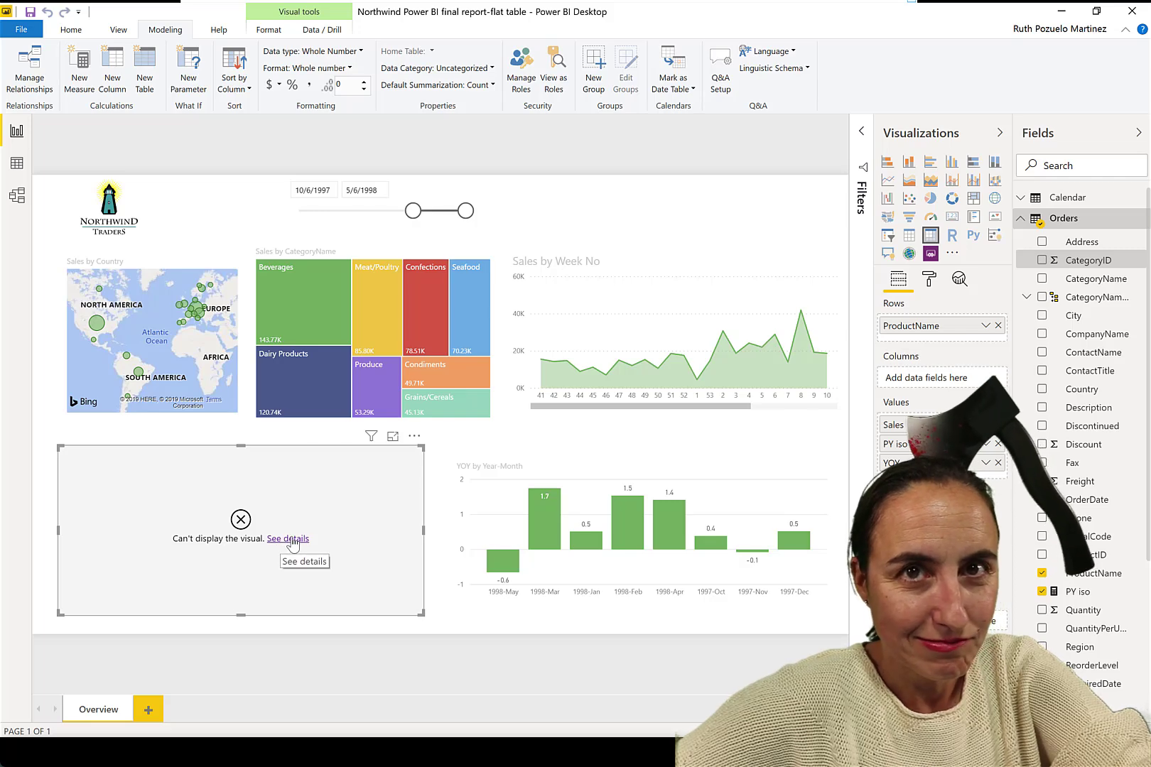
- Glance at the model diagram, then view and dismiss the broken matrix's error details
{"action": "left_click", "coordinate": [17, 195]}
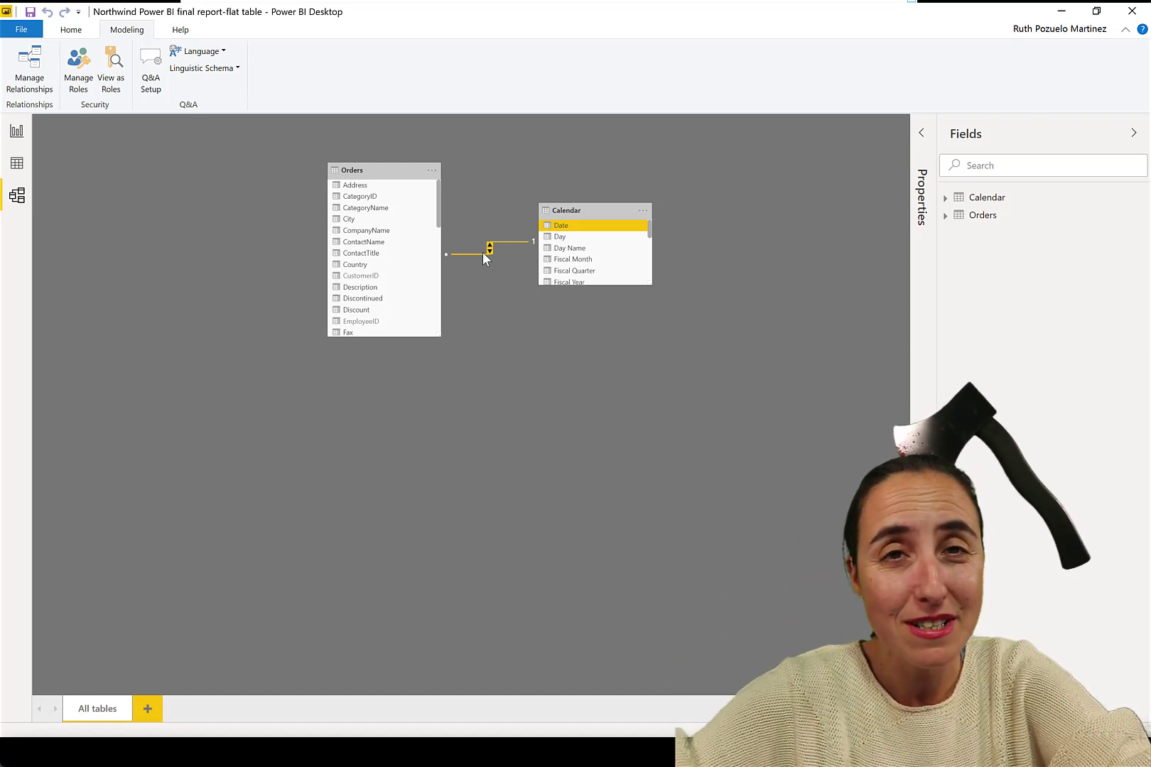
{"action": "left_click", "coordinate": [16, 132]}
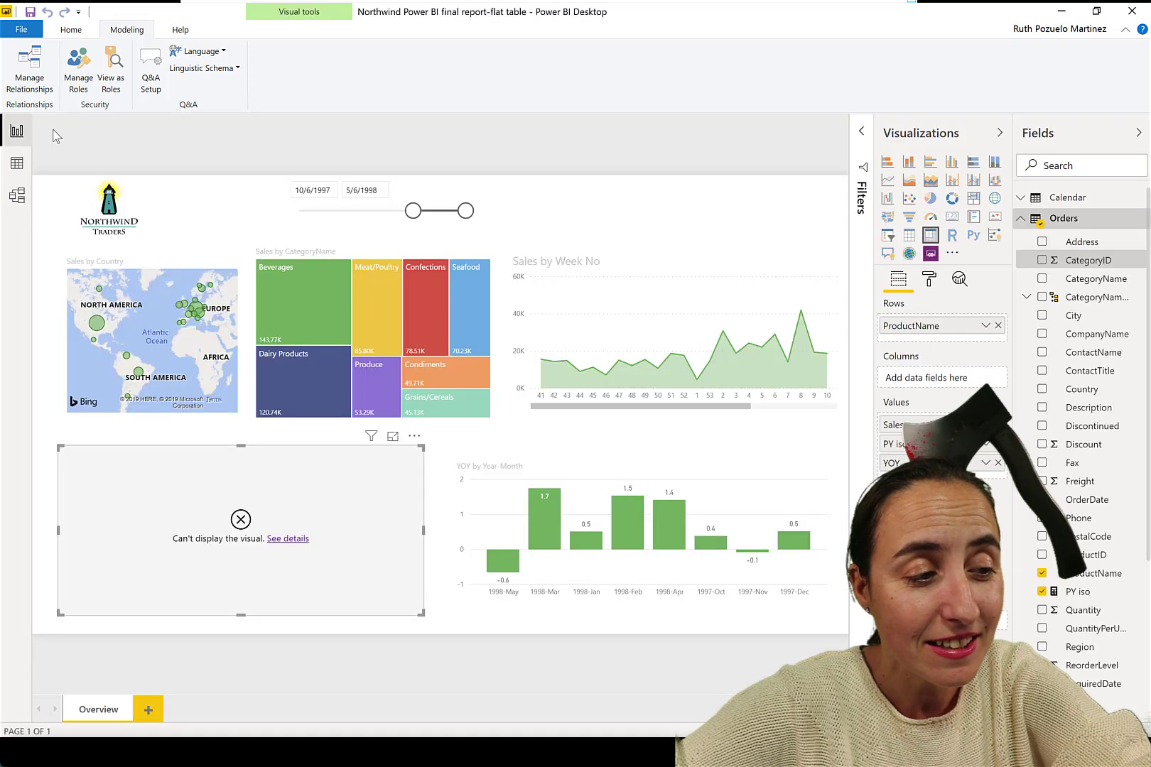
{"action": "left_click", "coordinate": [297, 540]}
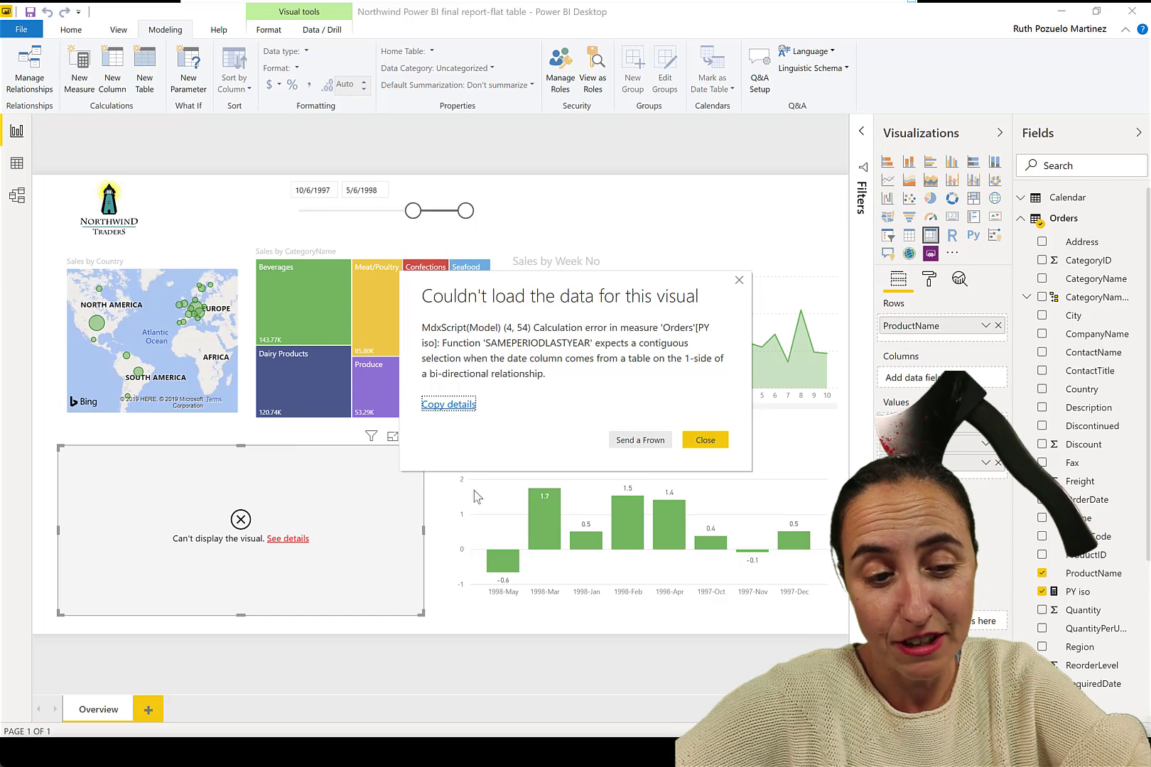
{"action": "left_click", "coordinate": [705, 440]}
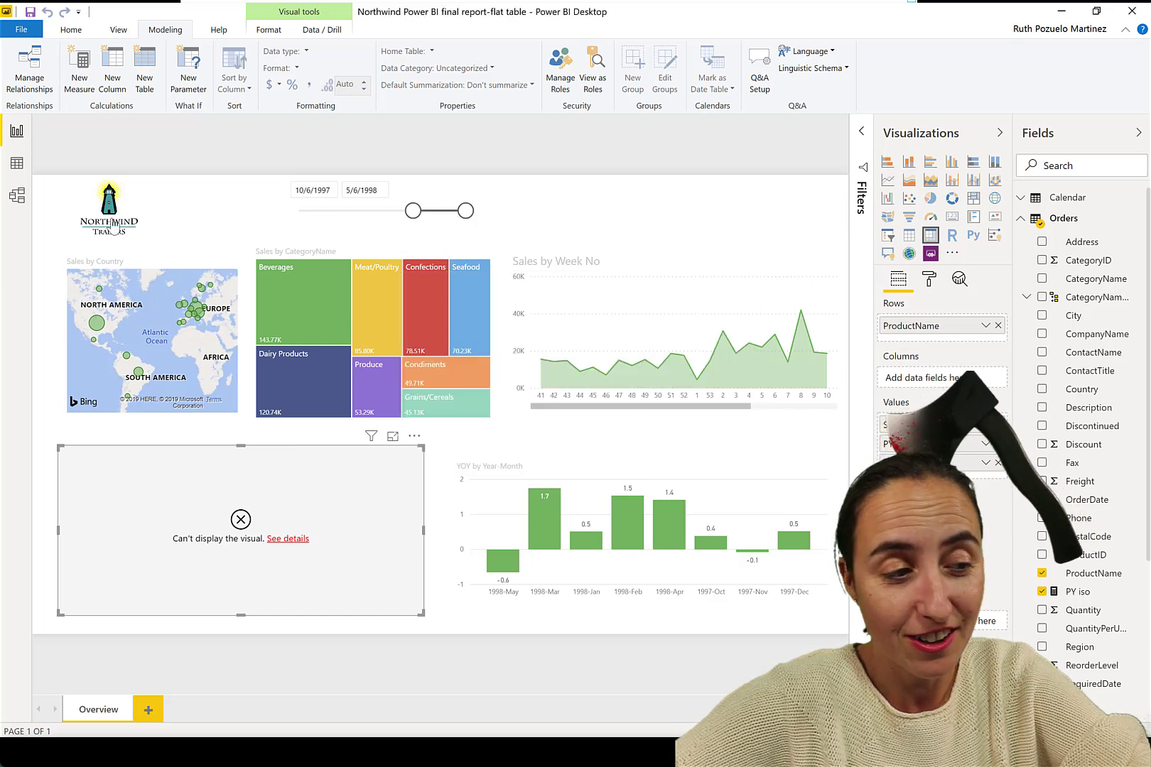
- Set the Orders–Calendar relationship's cross filter direction to Single and check the report
{"action": "left_click", "coordinate": [17, 195]}
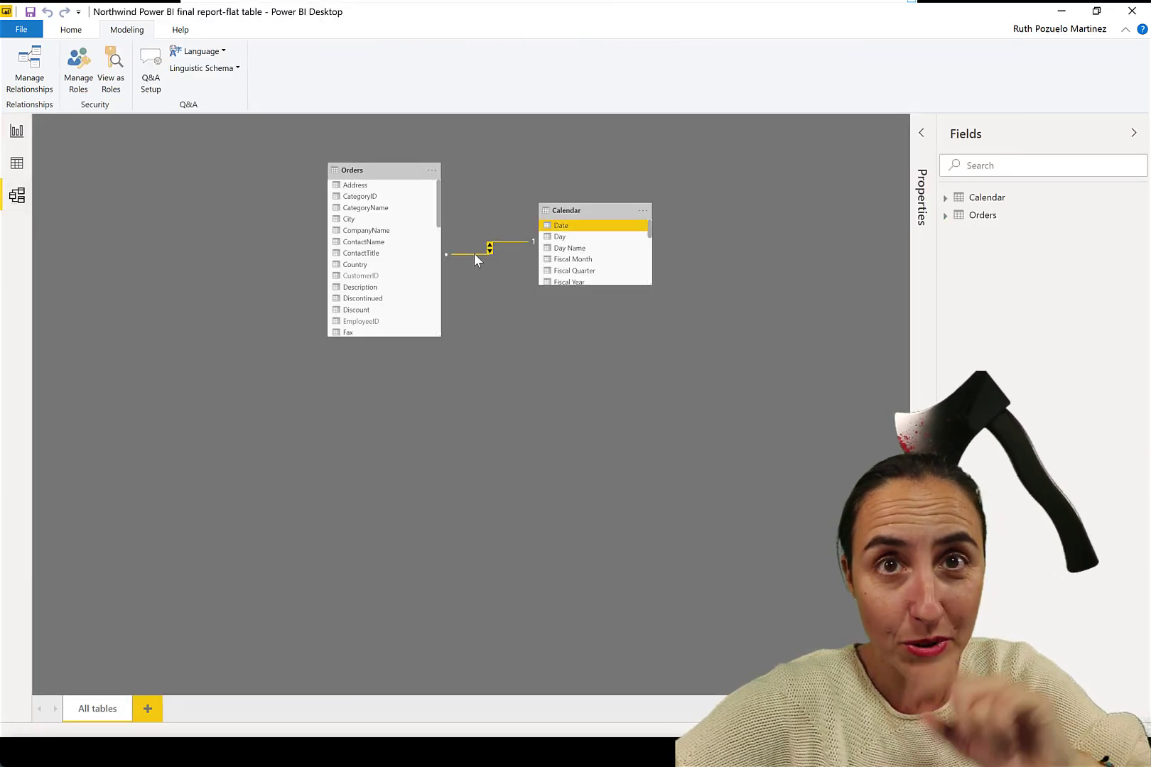
{"action": "double_click", "coordinate": [474, 254]}
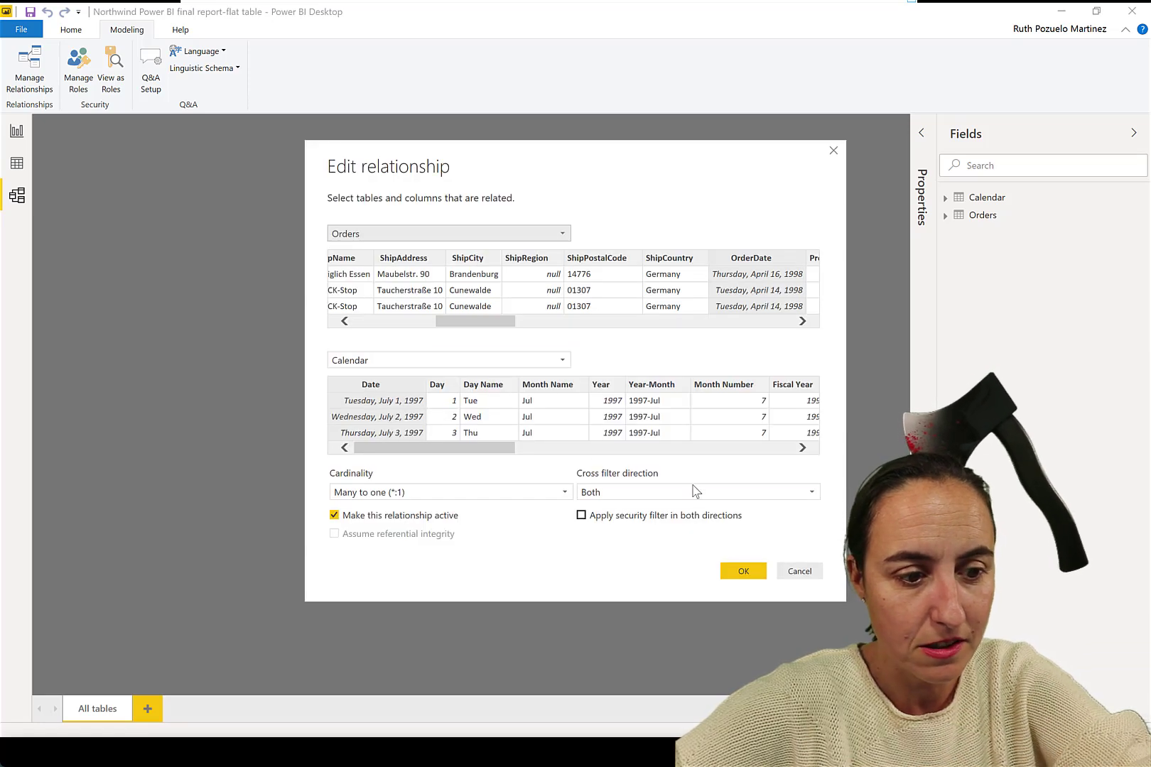
{"action": "left_click", "coordinate": [650, 494]}
{"action": "left_click", "coordinate": [633, 522]}
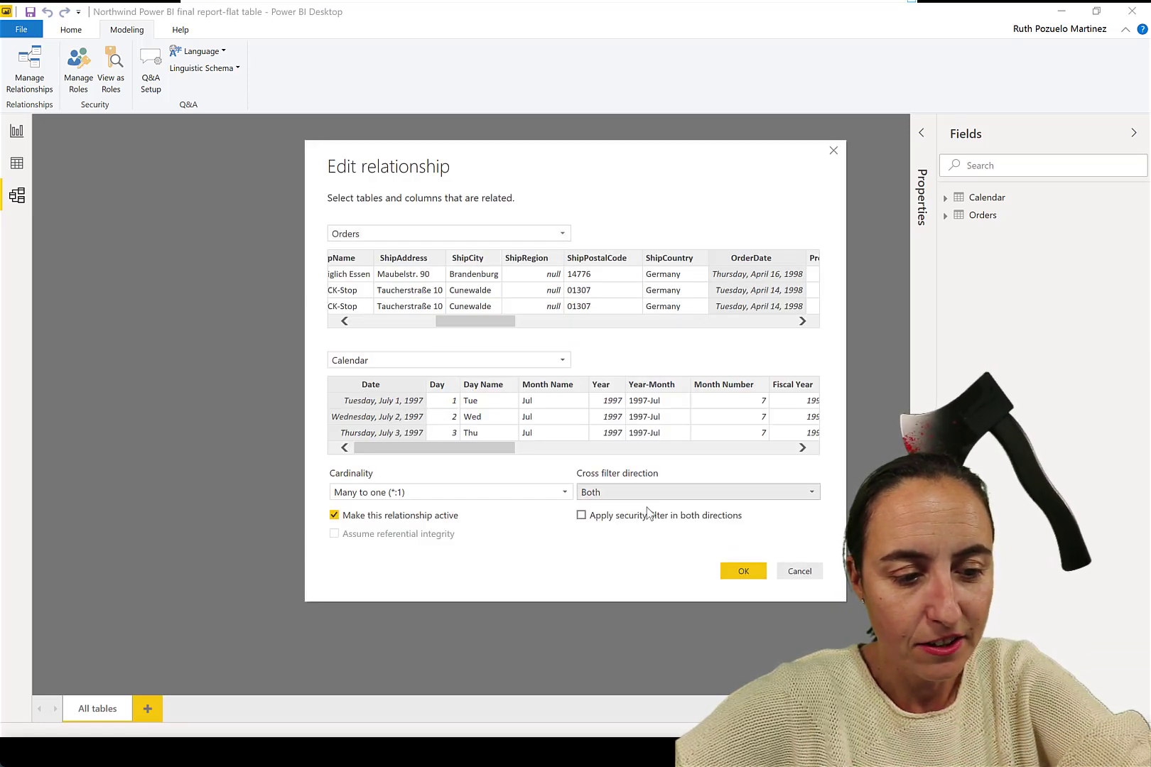
{"action": "left_click", "coordinate": [636, 493]}
{"action": "left_click", "coordinate": [675, 506]}
{"action": "left_click", "coordinate": [743, 571]}
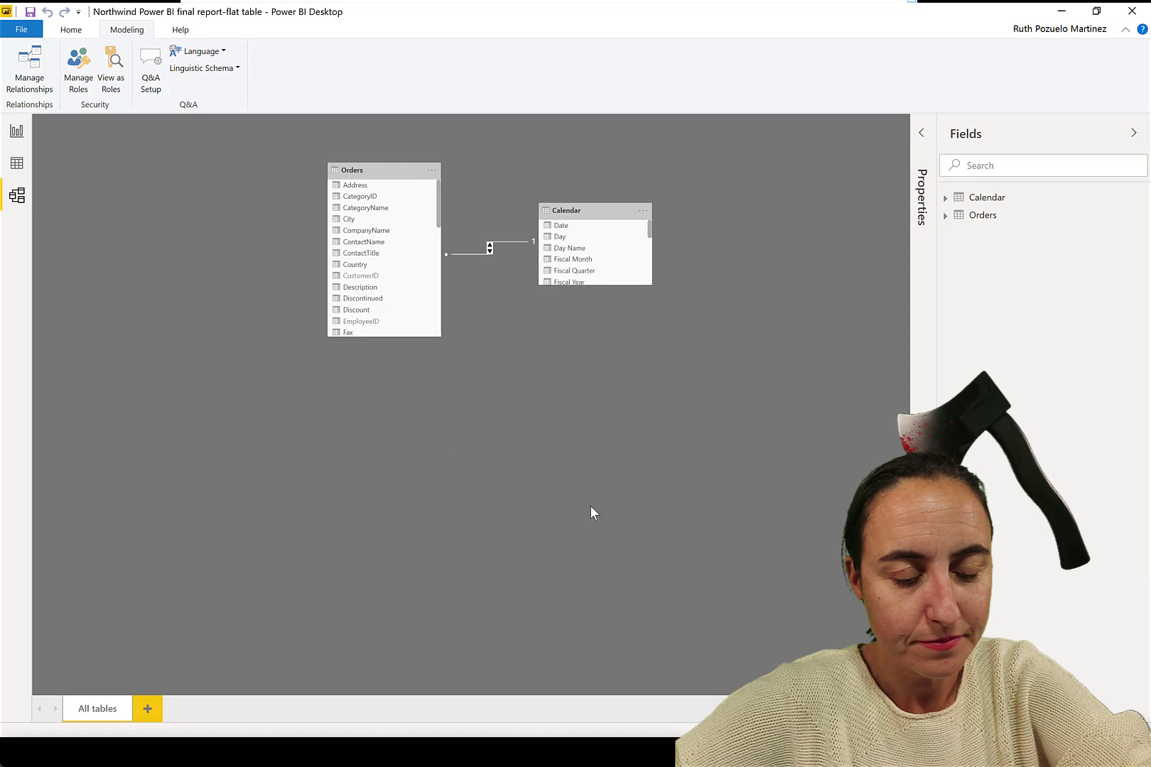
{"action": "left_click", "coordinate": [16, 130]}
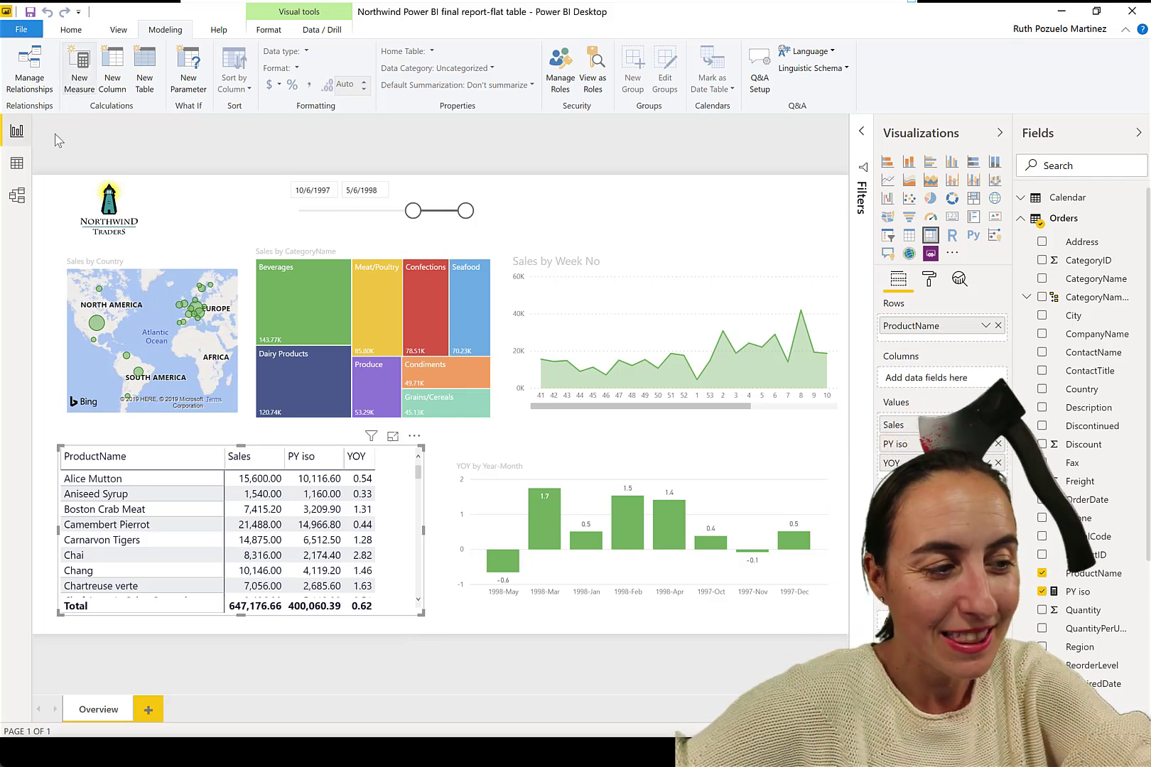
- Show the 2,155-row Orders table in Data view with its Sales column Orders[UnitPrice]*Orders[Quantity]
{"action": "left_click", "coordinate": [15, 167]}
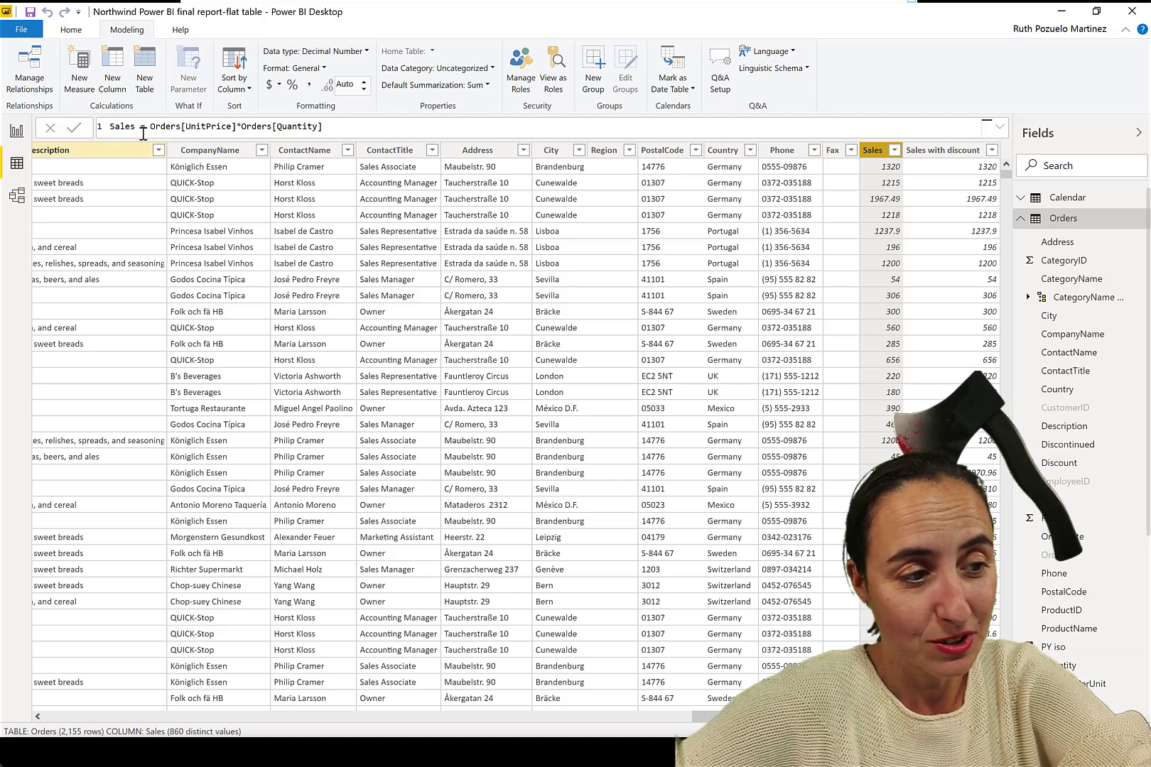
{"action": "scroll", "coordinate": [1073, 419], "scroll_direction": "down", "scroll_amount": 5}
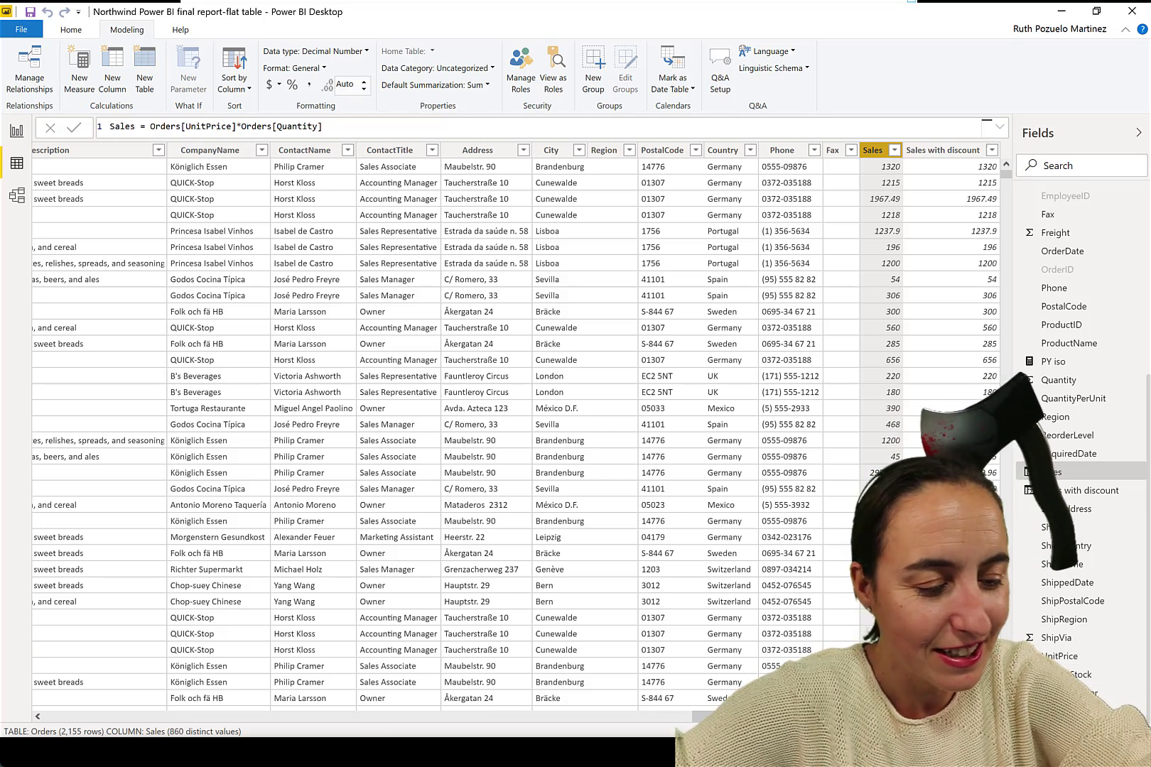
- In the DataChant post's DAX section, highlight 'iso' and the Orders[Sales] sum in the PY iso formula
{"action": "key", "text": "alt+Tab"}
{"action": "scroll", "coordinate": [568, 406], "scroll_direction": "down", "scroll_amount": 15}
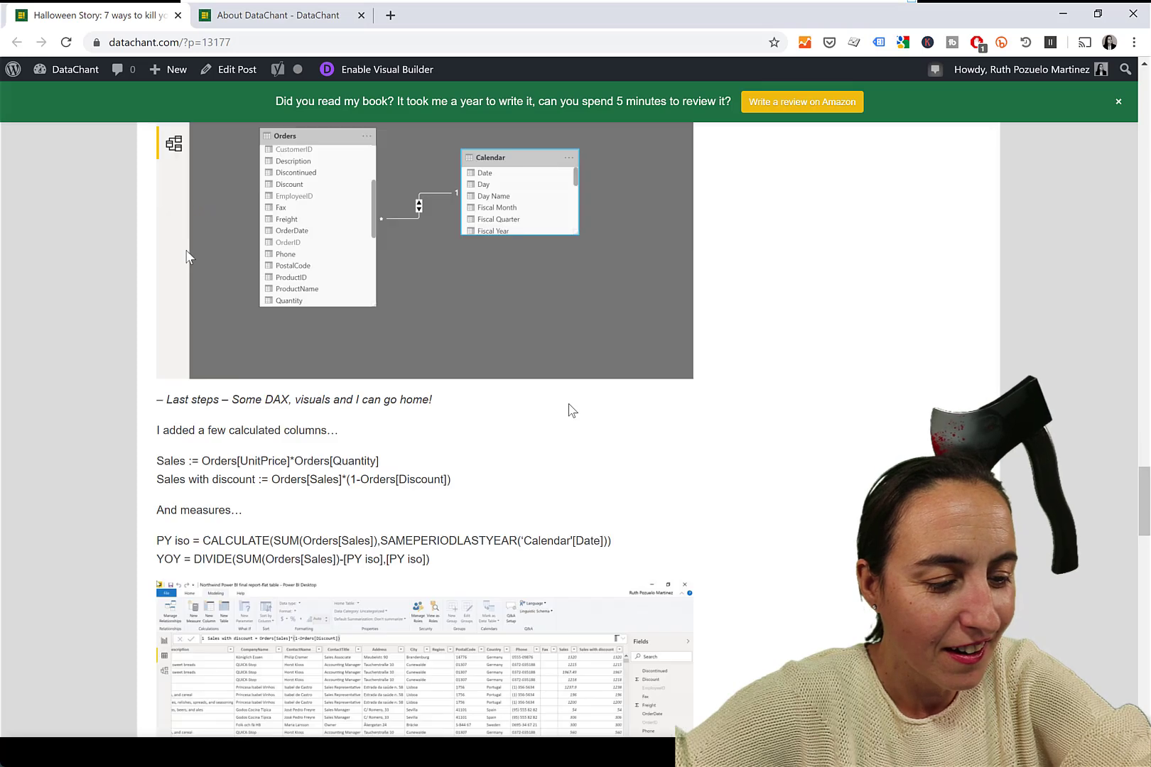
{"action": "scroll", "coordinate": [572, 409], "scroll_direction": "up", "scroll_amount": 4}
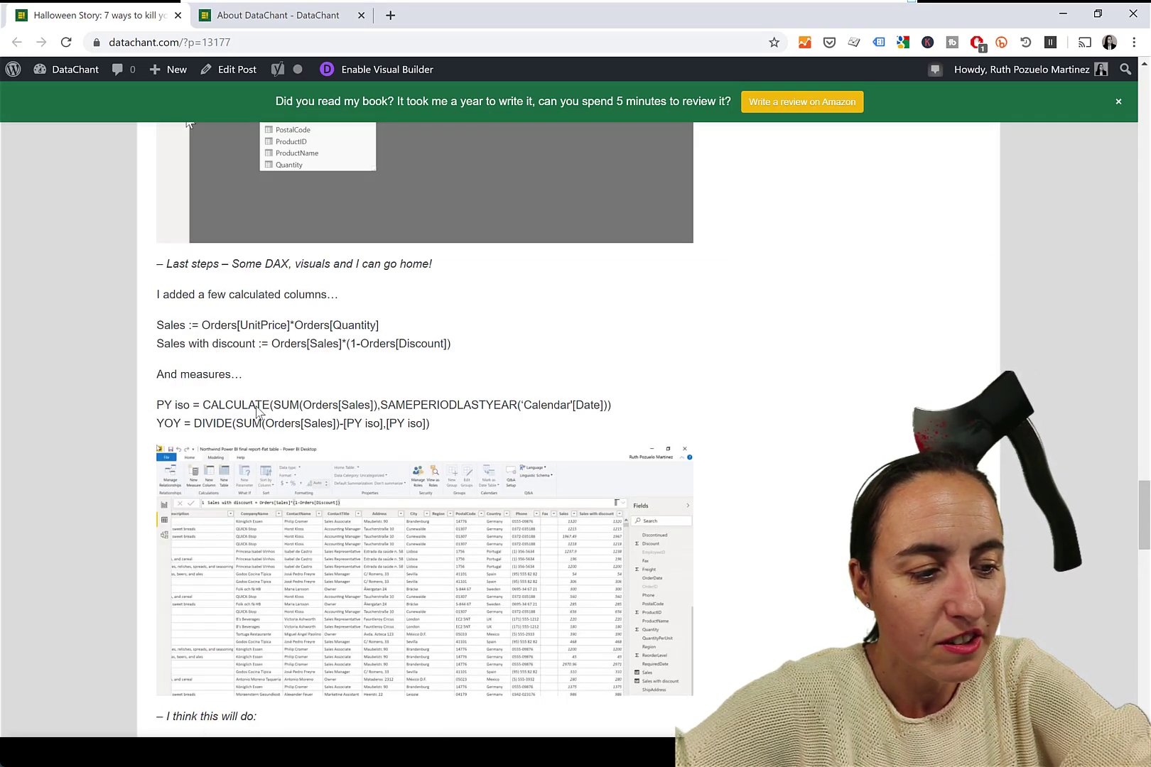
{"action": "double_click", "coordinate": [180, 406]}
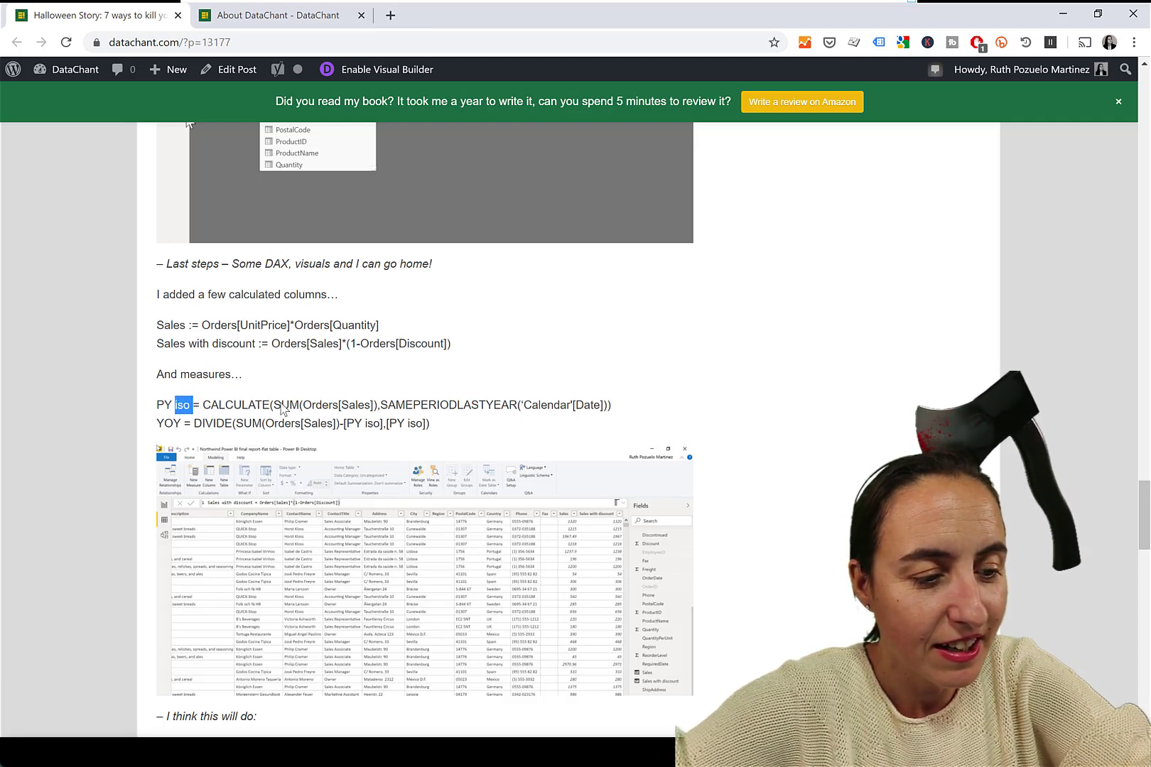
{"action": "left_click_drag", "start_coordinate": [282, 406], "coordinate": [376, 409]}
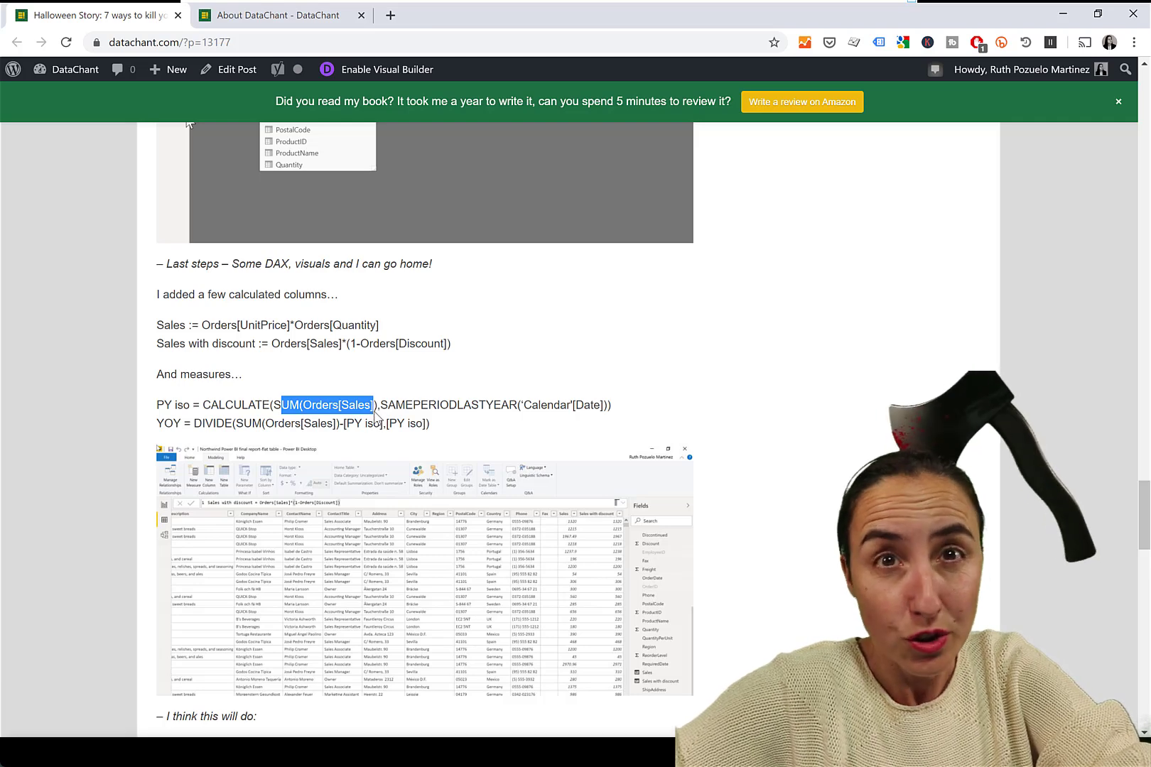
{"action": "left_click", "coordinate": [315, 431]}
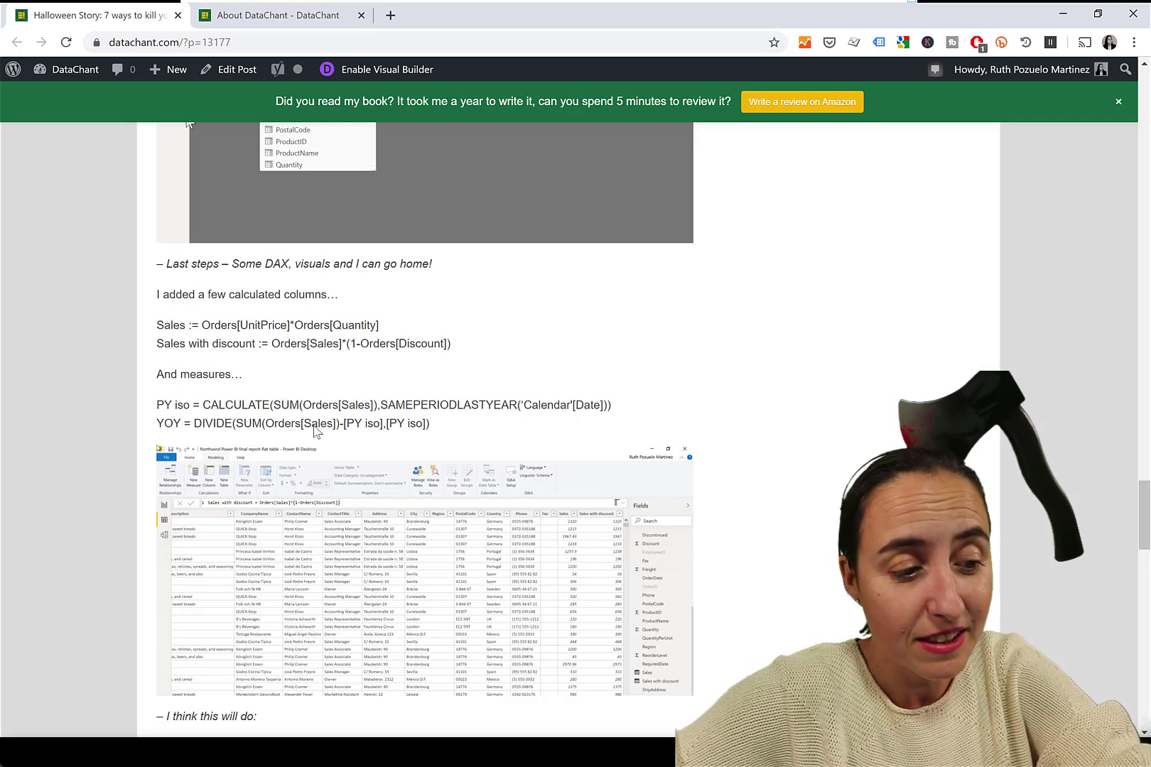